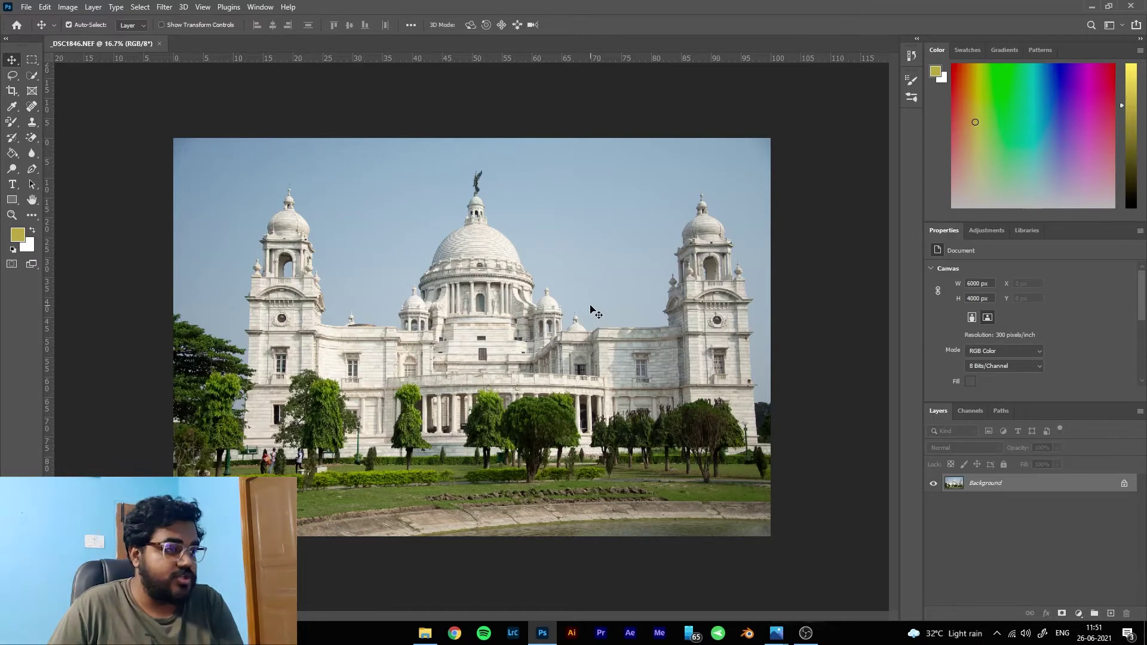
Duplicate the Background layer and convert the copy to a Smart Object
key("ctrl+j")
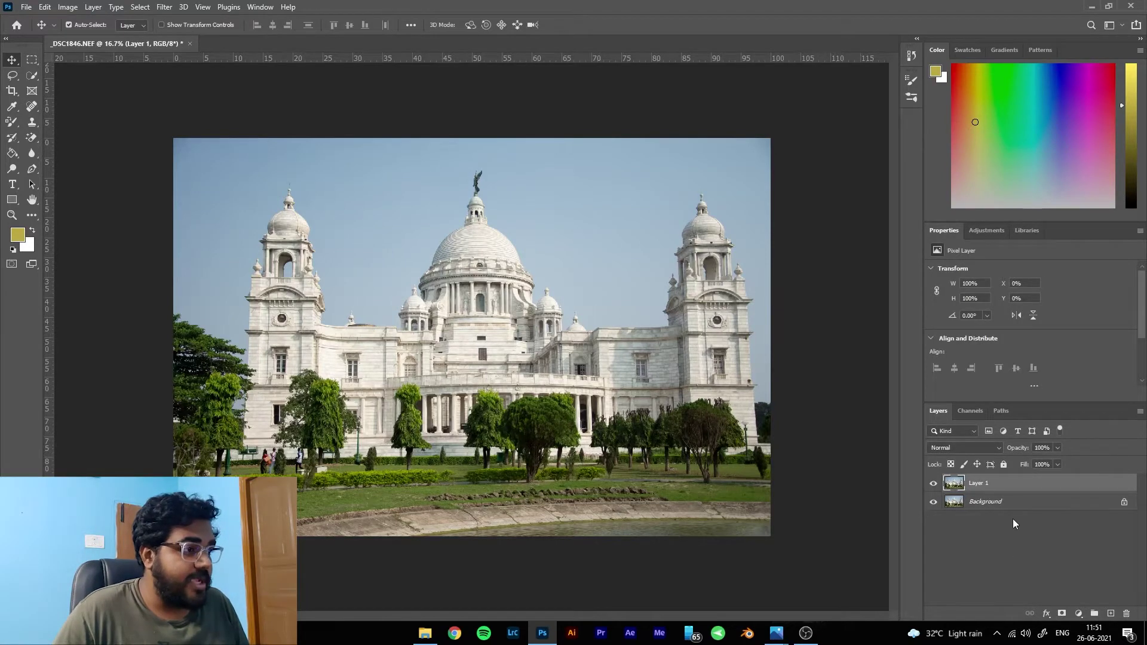
right_click(1001, 485)
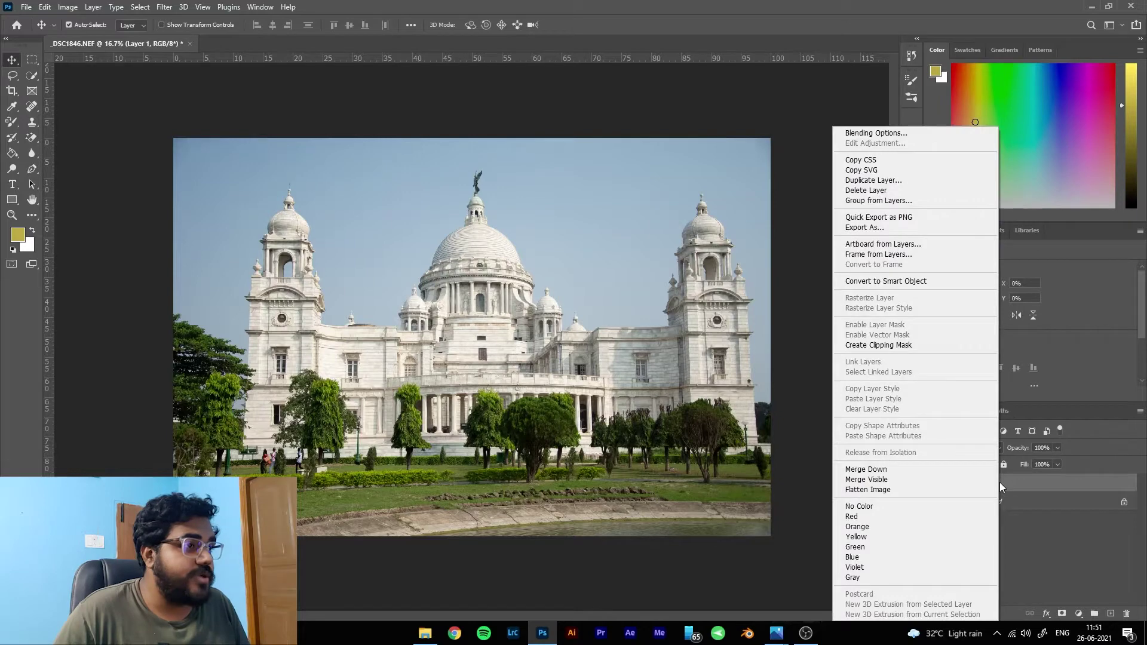
left_click(879, 285)
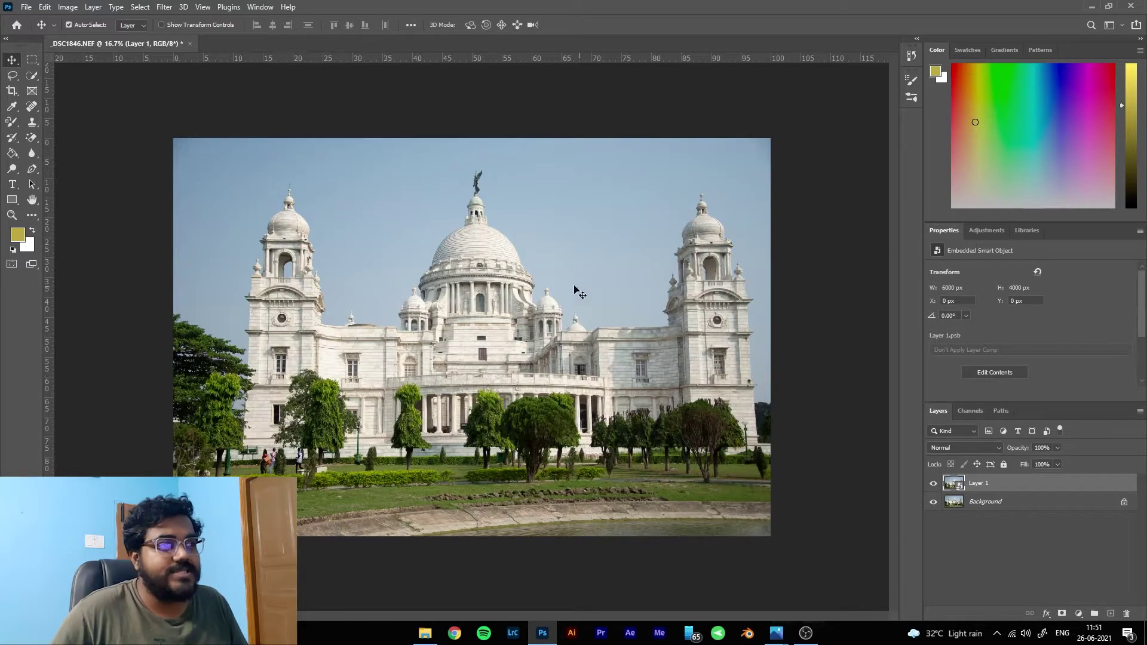
right_click(986, 485)
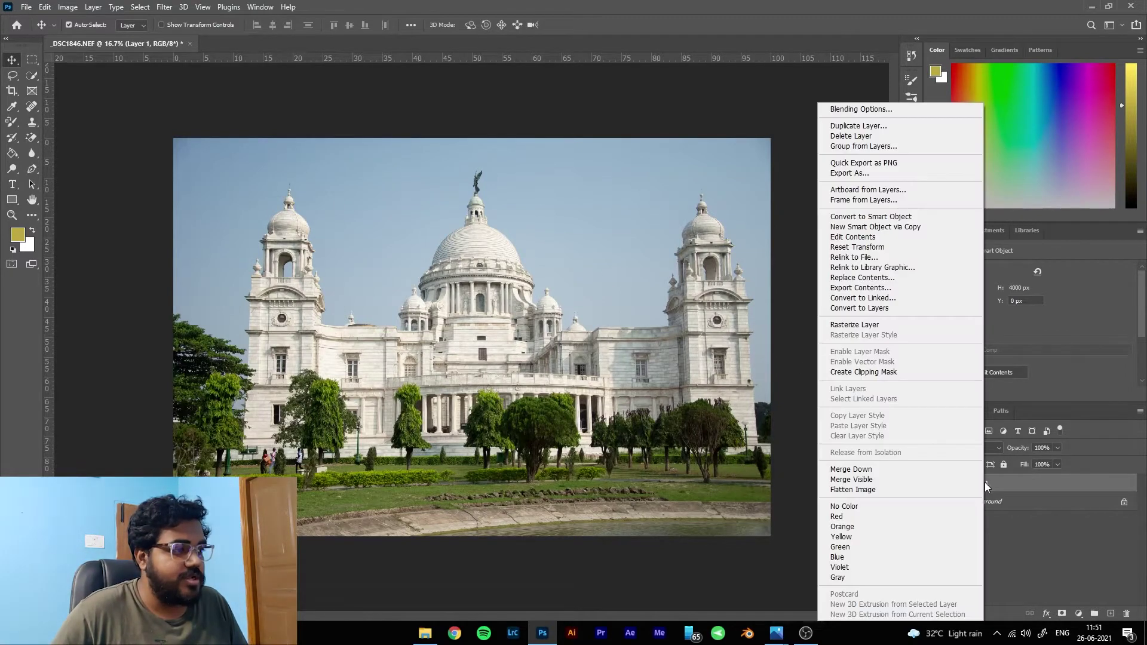
left_click(1016, 496)
Apply the Camera Raw filter to Layer 1 with Highlights at -42 and Whites at -38
key("ctrl+shift+a")
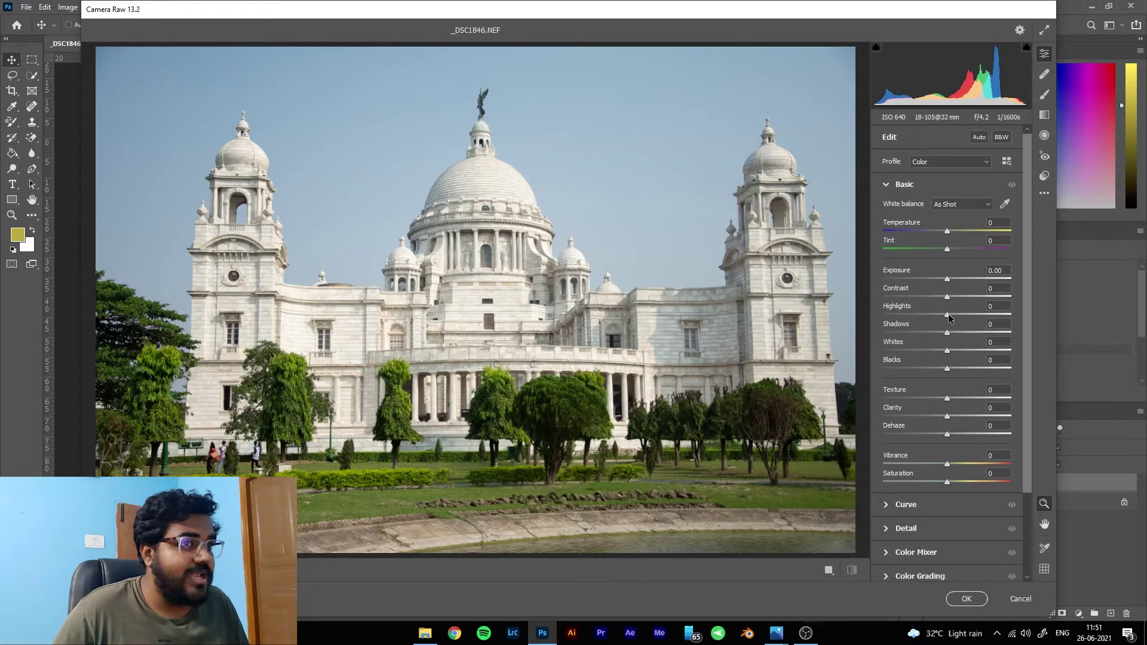
left_click_drag(948, 315, 921, 353)
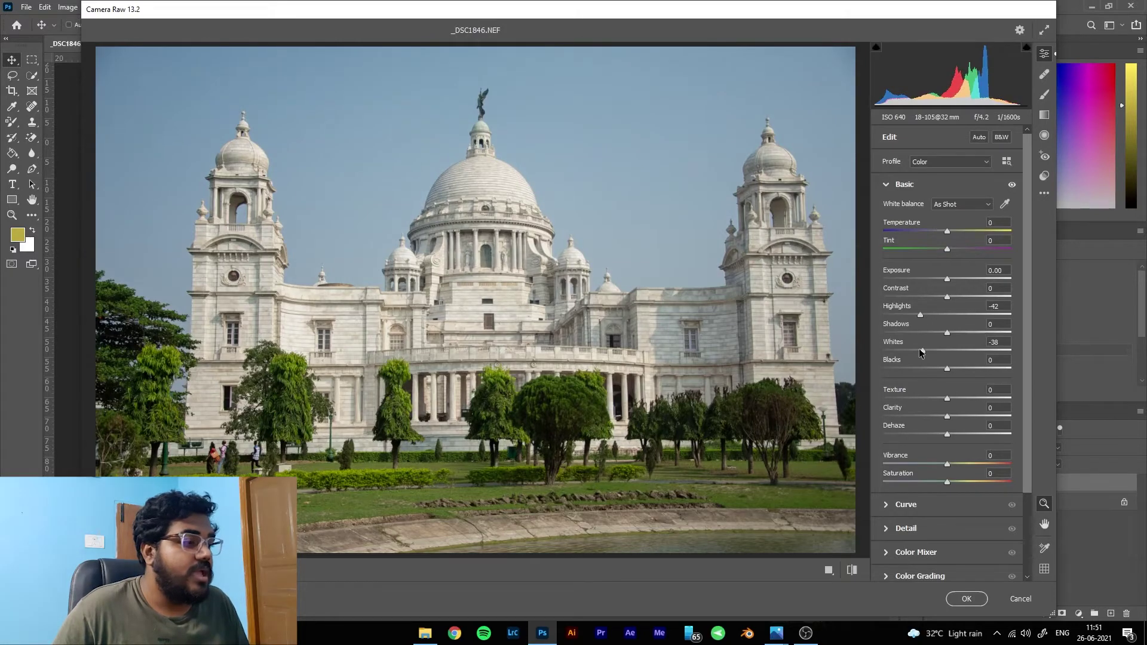
left_click(964, 599)
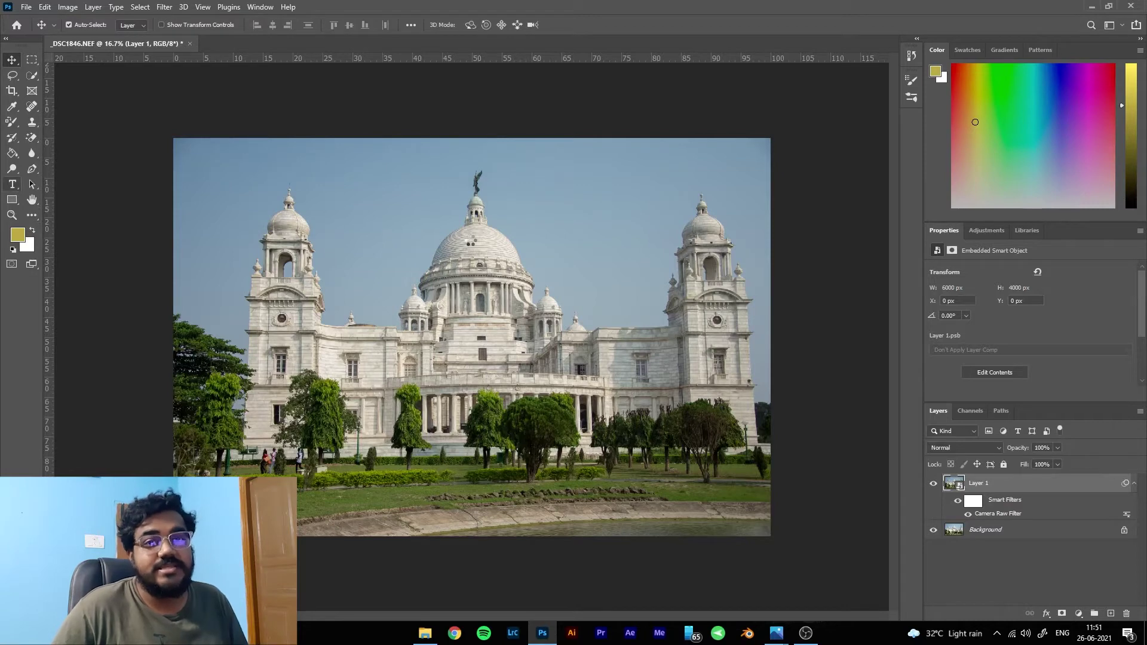
Add the horizontal text "VICTORIA" in white 72 pt Aileron Black across the tip of the central dome
key("t")
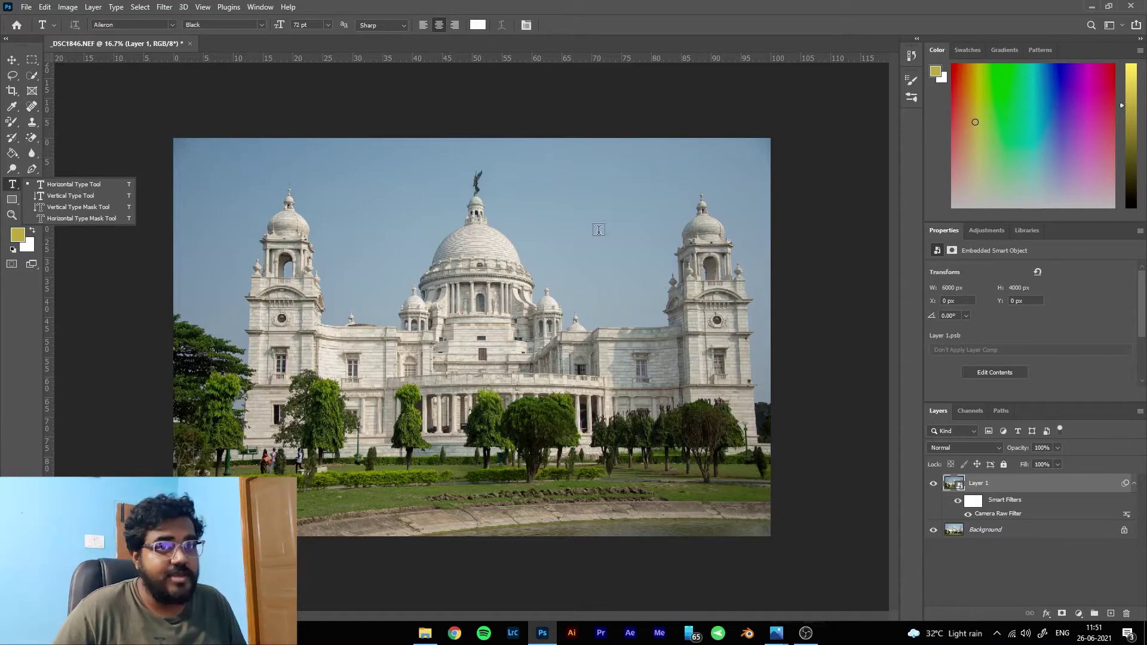
left_click(45, 187)
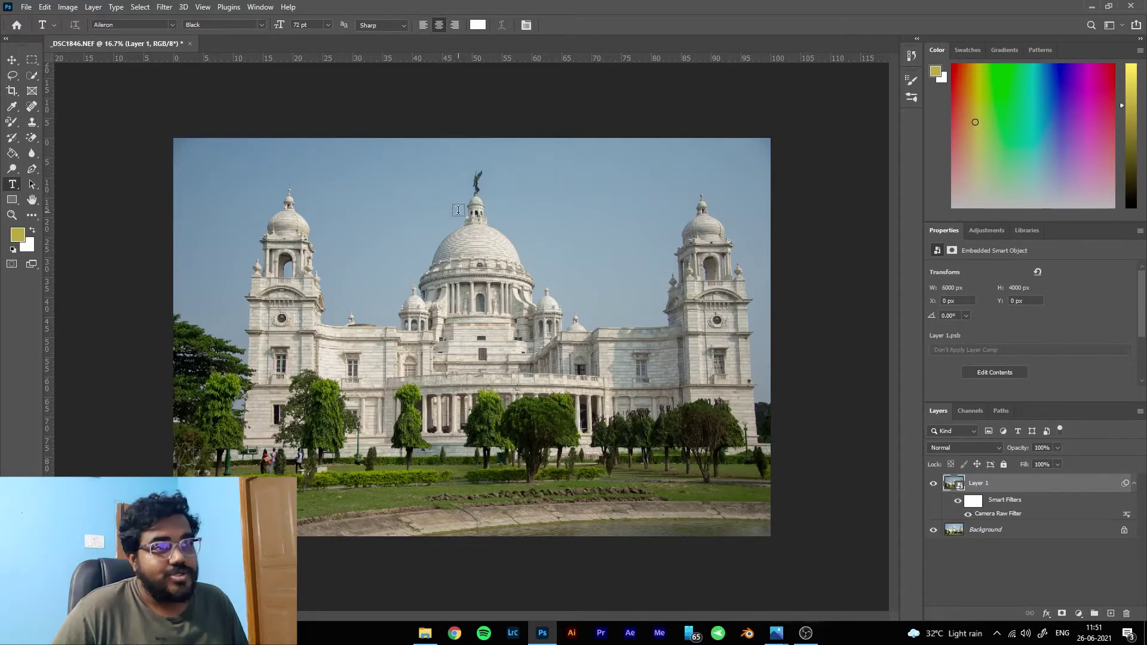
left_click(459, 212)
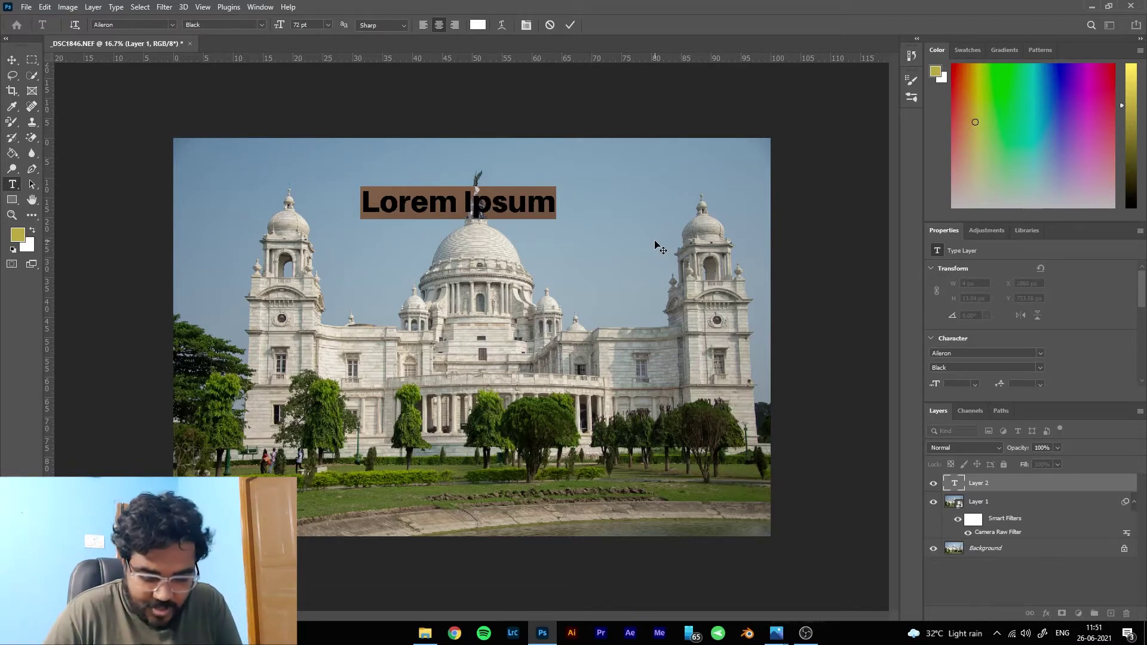
type("VI")
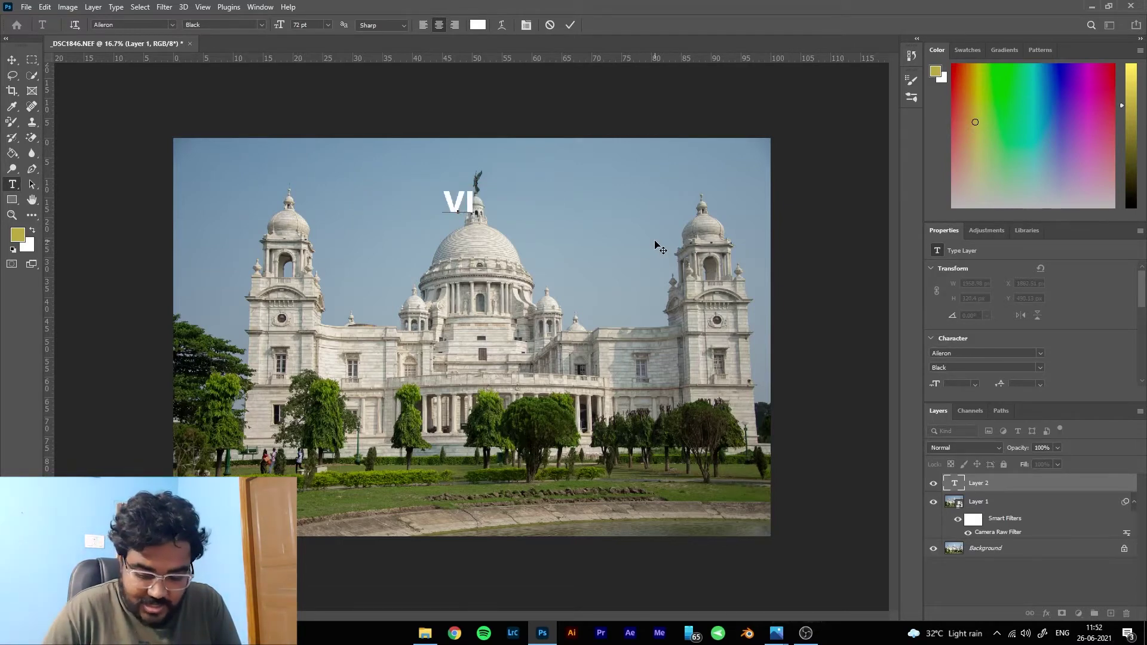
type("CTORIA")
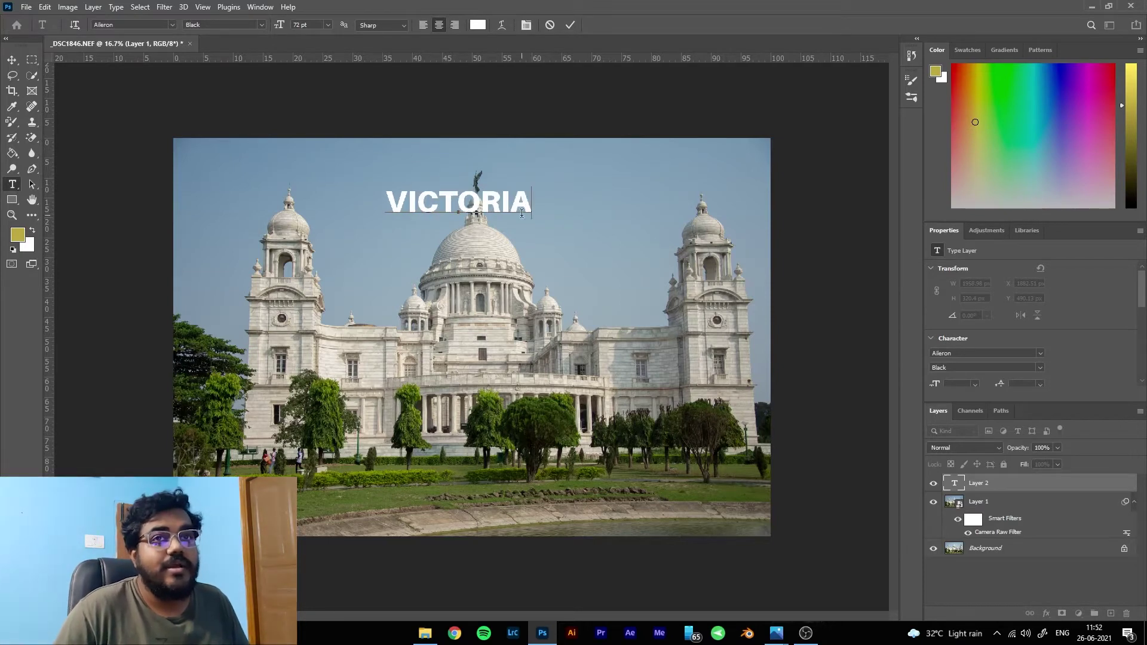
left_click(10, 60)
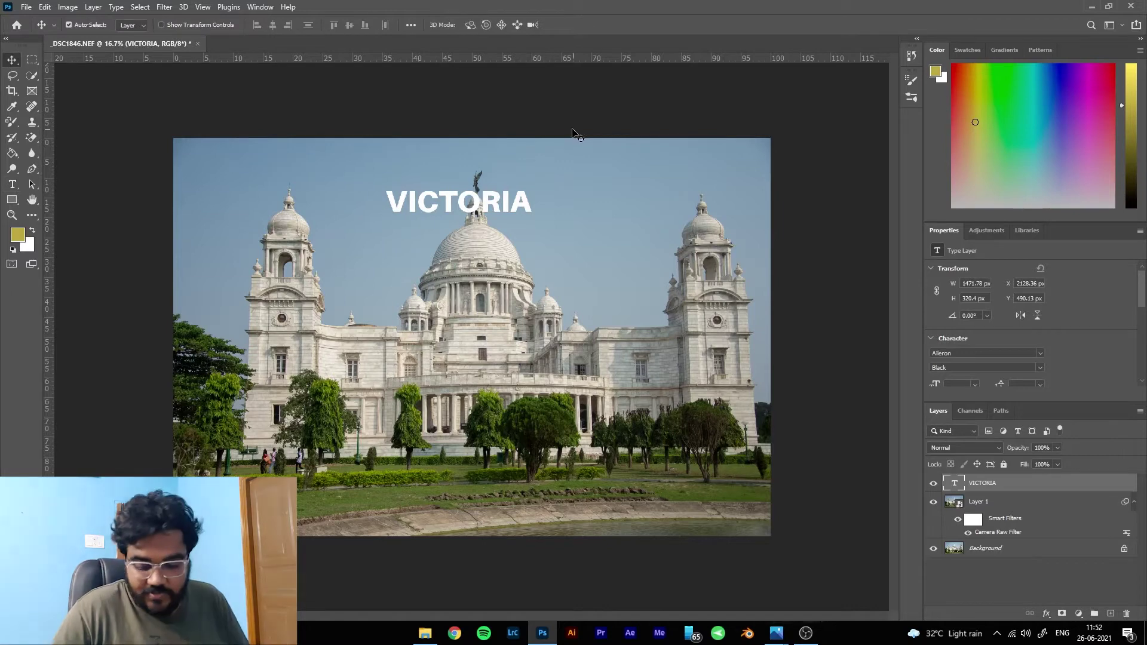
Scale the VICTORIA text to about 236% and place it over the central dome, between the two side towers
key("ctrl+t")
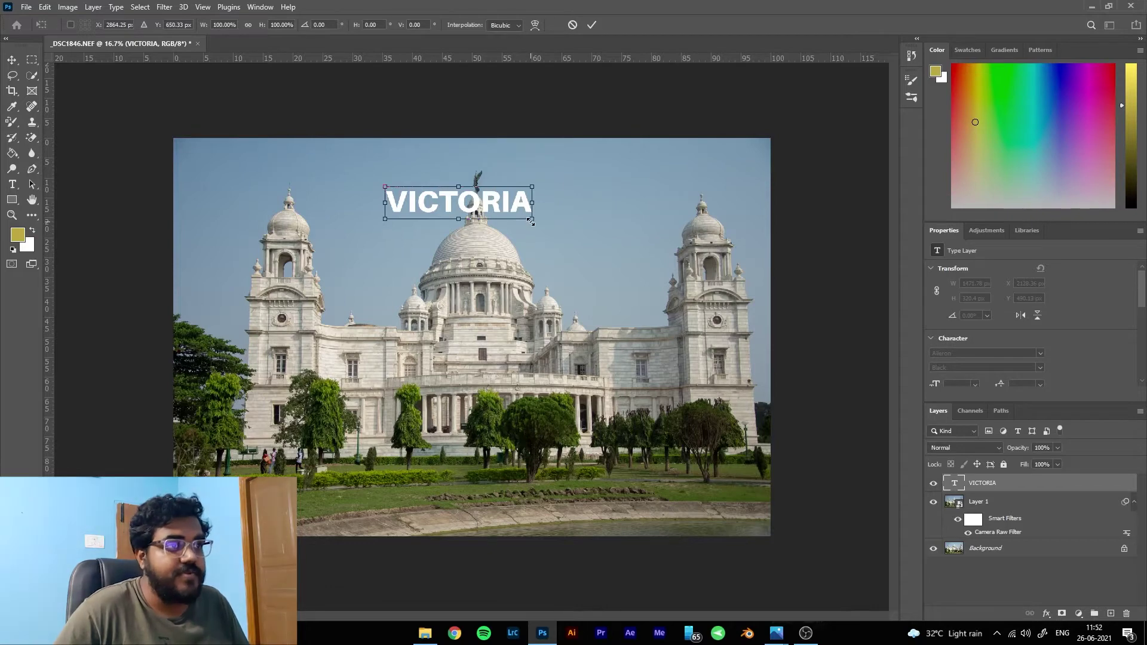
left_click_drag(533, 222, 573, 251)
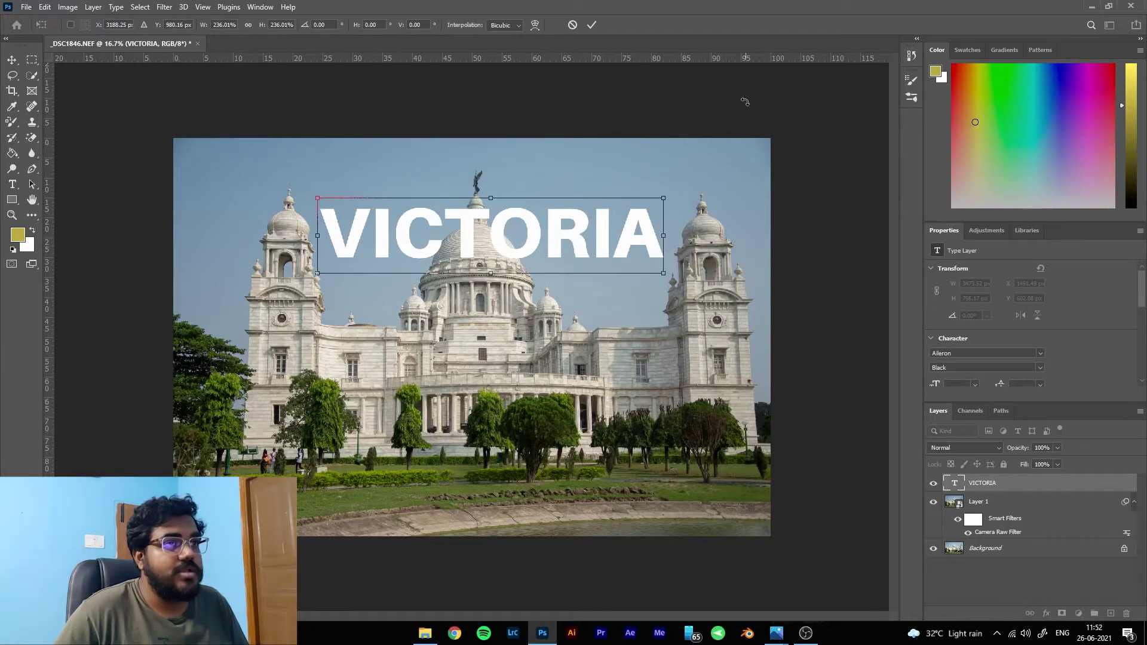
left_click(596, 26)
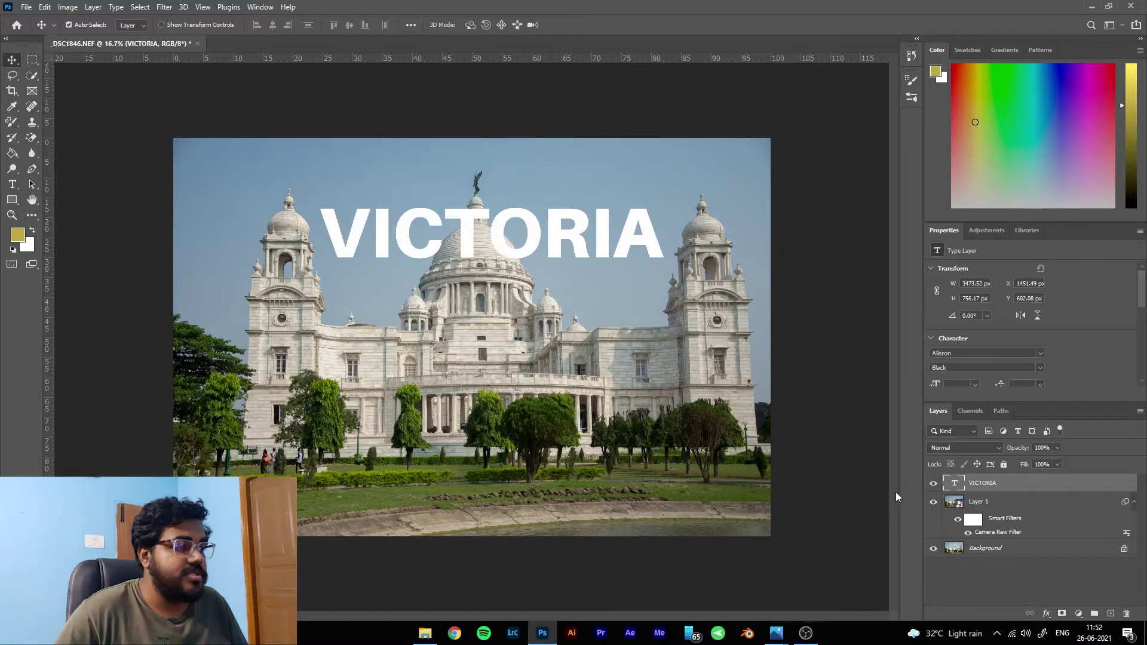
Hide the VICTORIA layer and select the building on Layer 1 with Select Subject
left_click(934, 484)
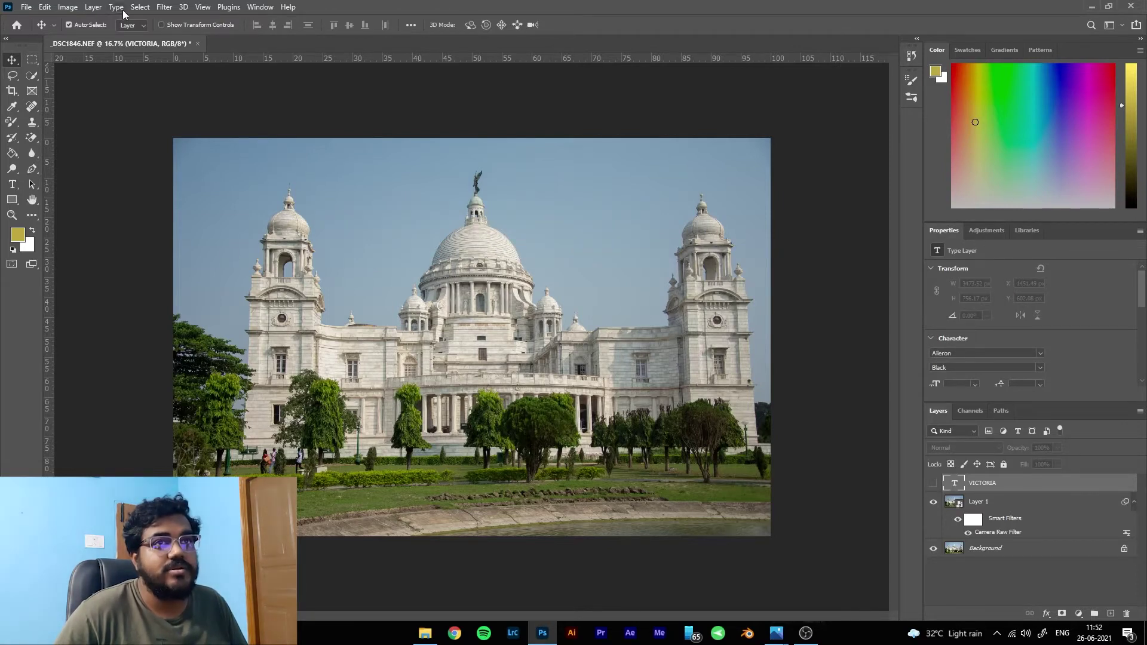
left_click(141, 8)
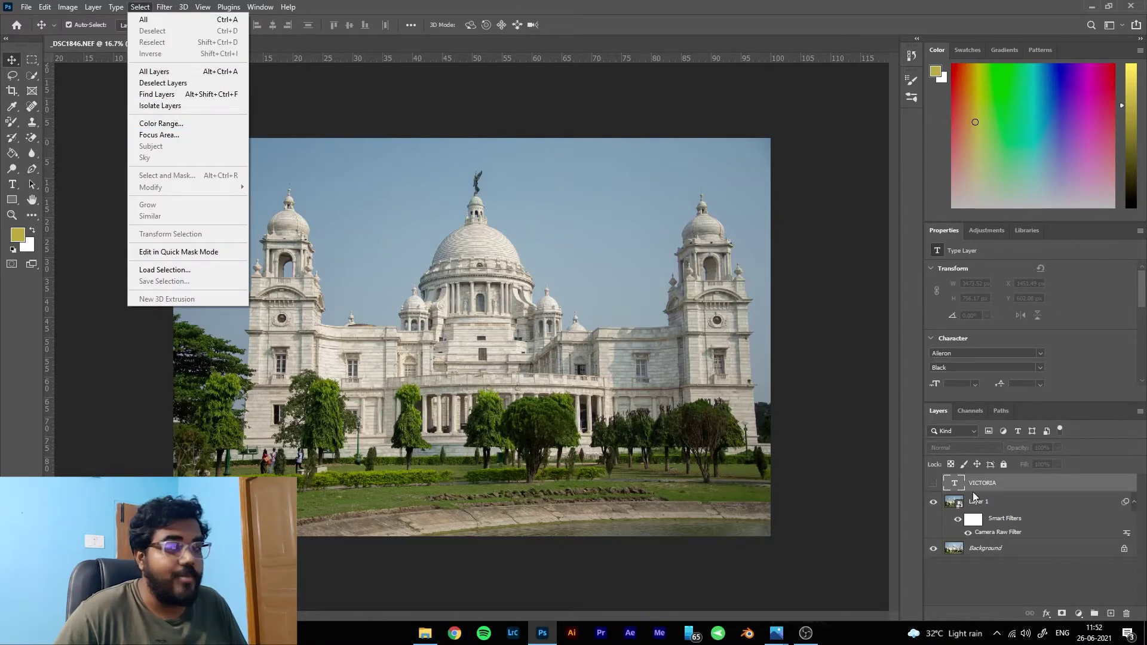
left_click(1005, 500)
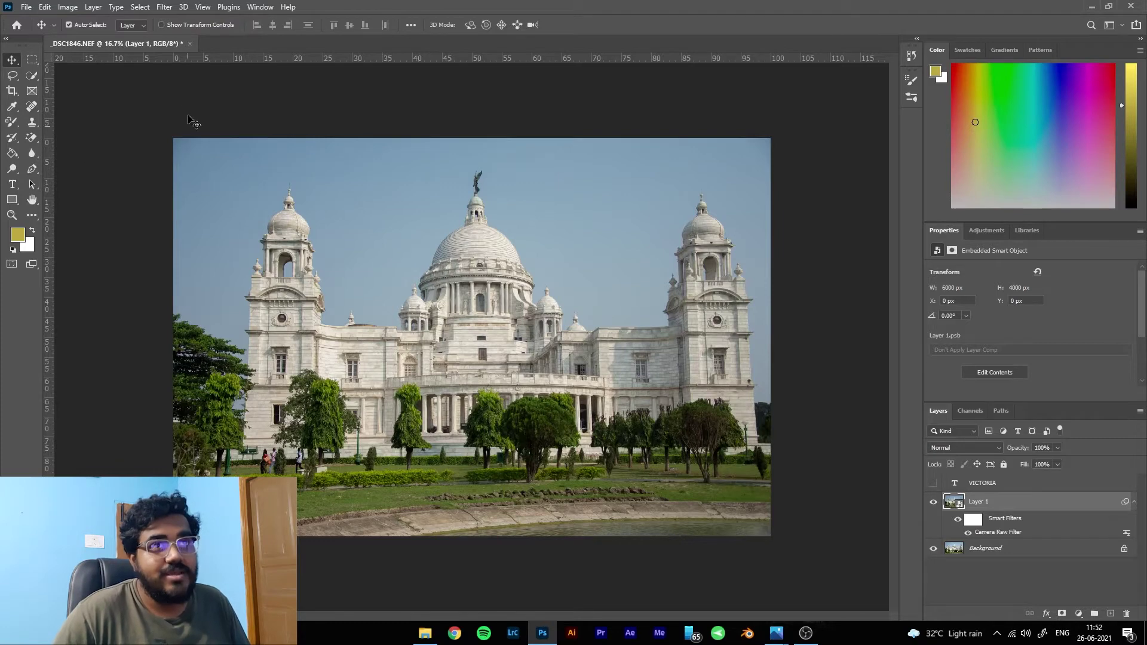
left_click(141, 9)
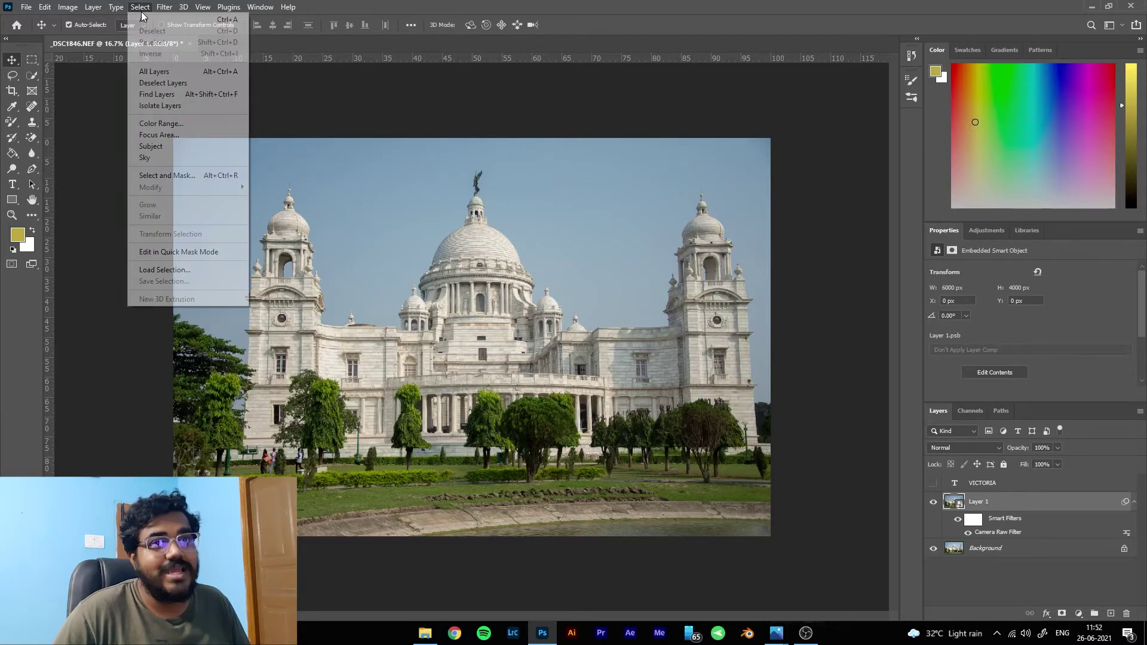
left_click(172, 147)
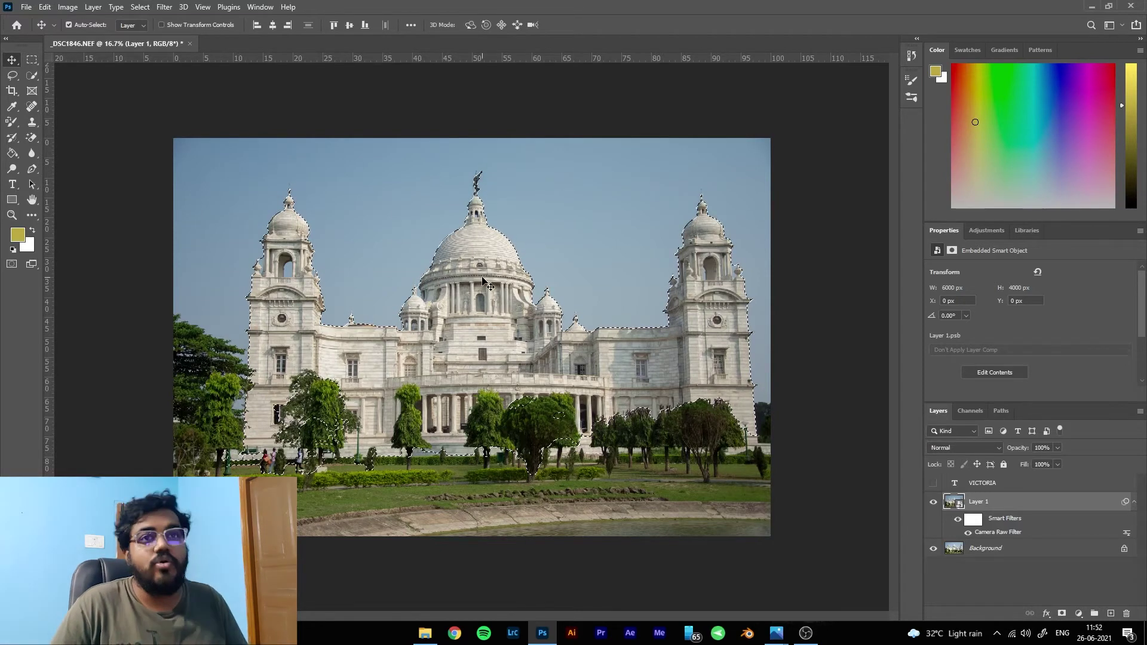
left_click(32, 75)
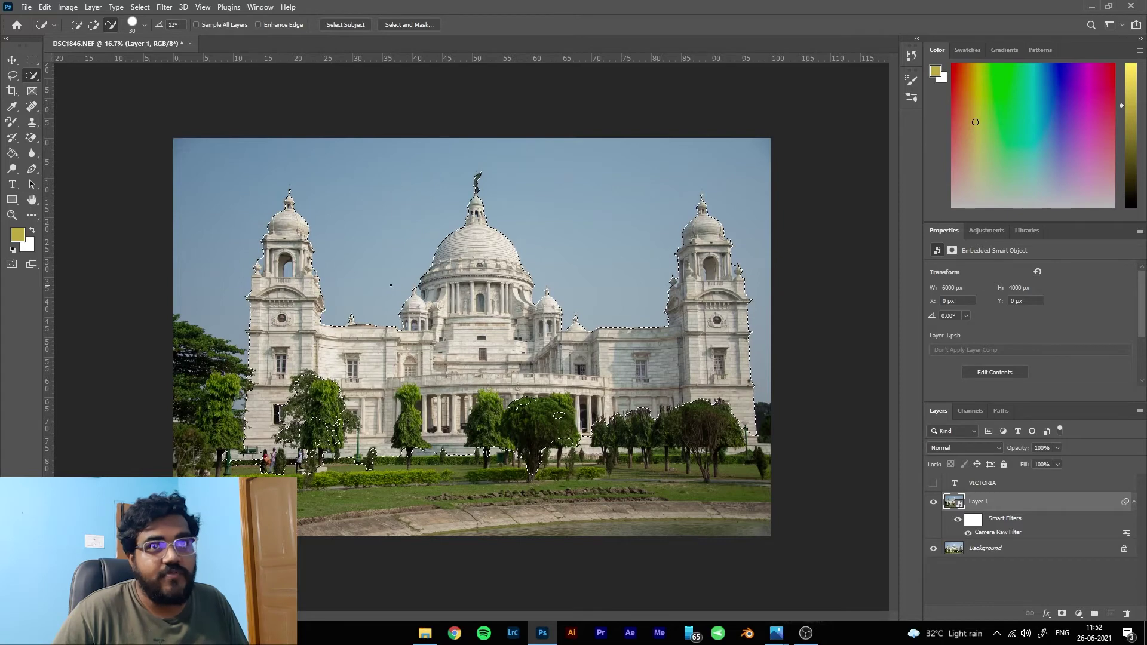
left_click(11, 60)
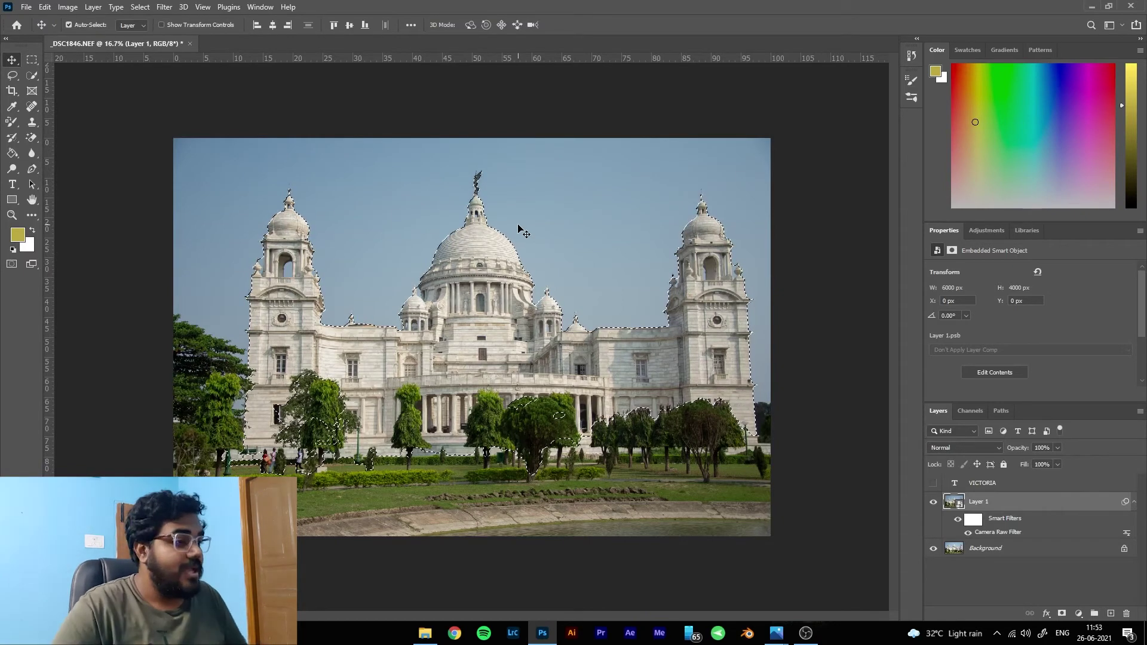
Show the VICTORIA layer and add an inverted layer mask from the selection so the building covers the text
left_click(933, 482)
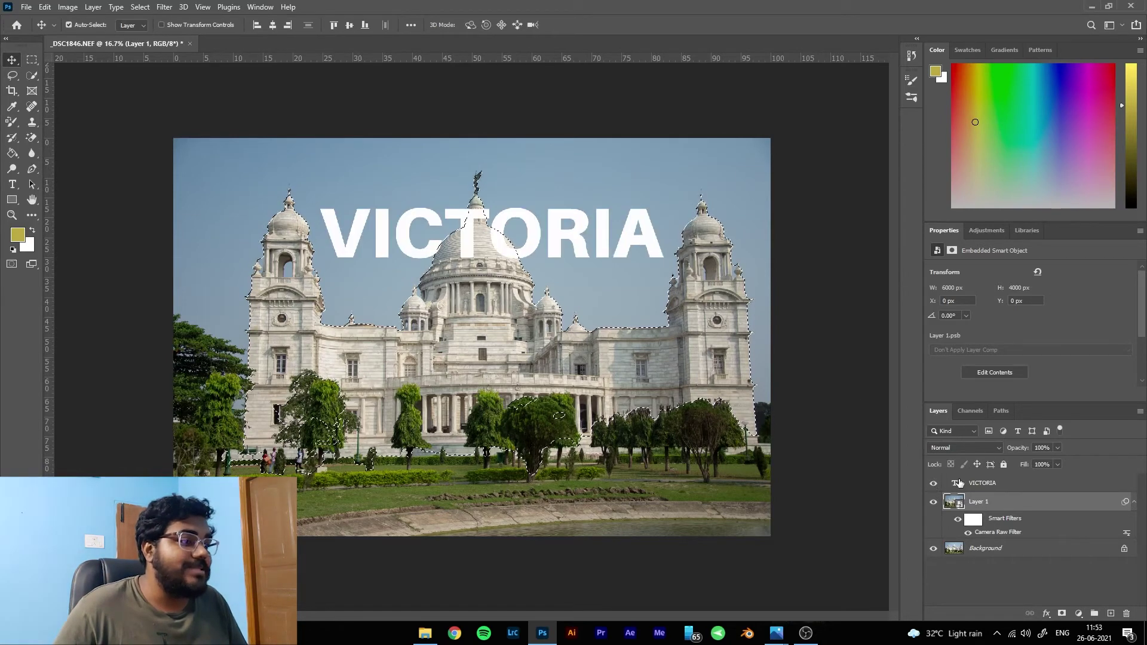
left_click(976, 484)
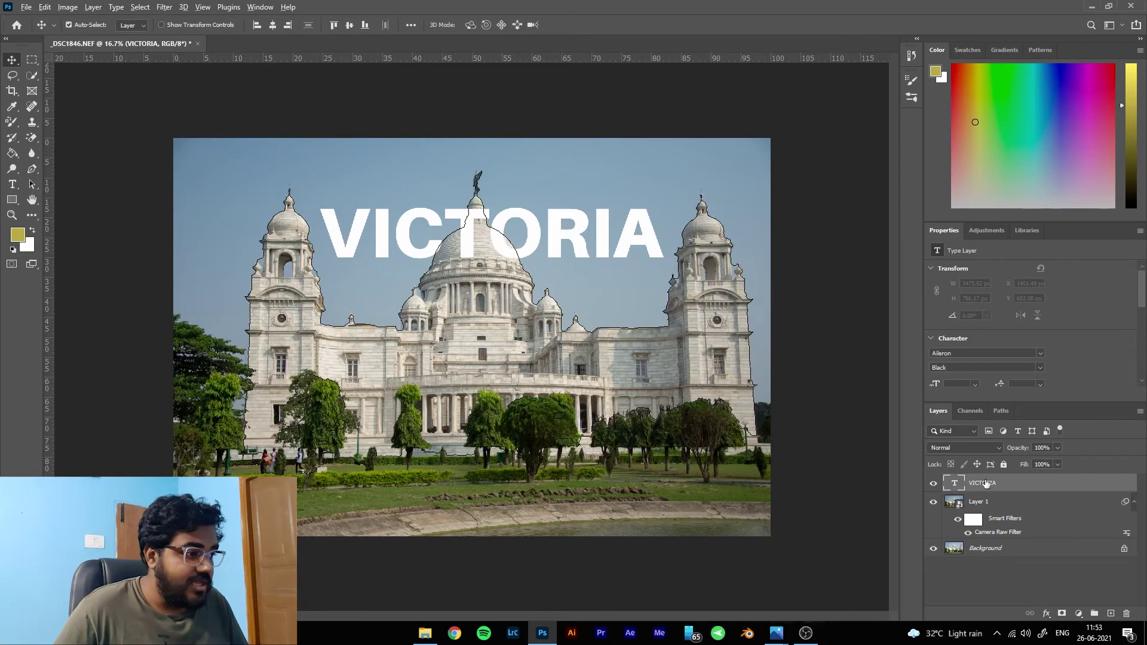
left_click(1061, 614)
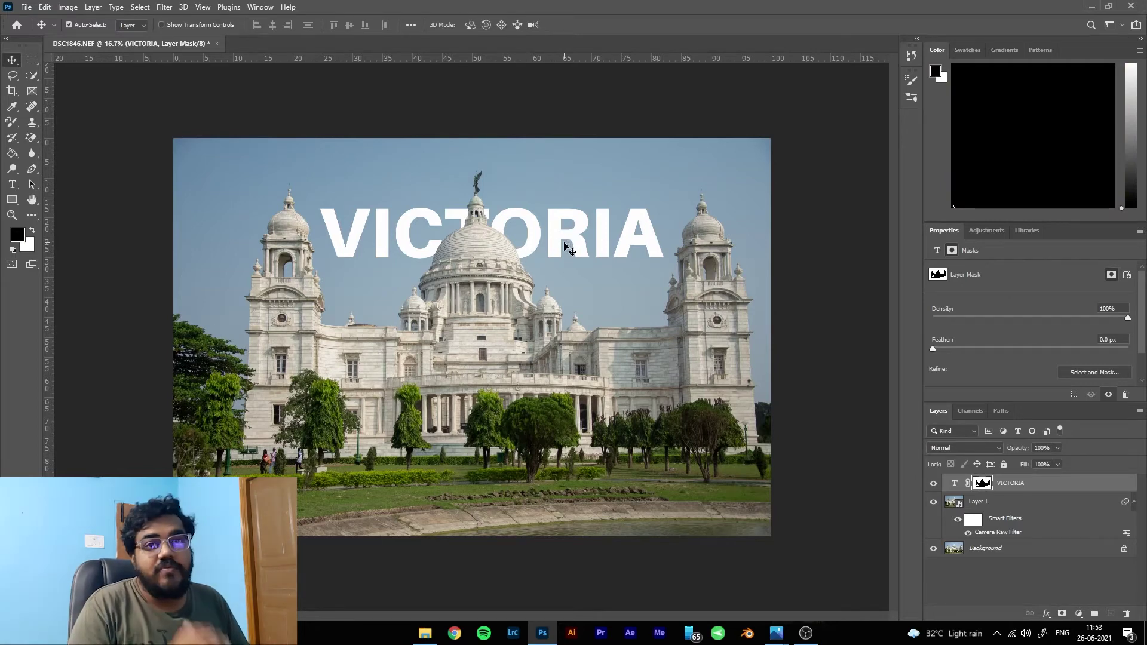
Unlink the mask from the VICTORIA text and move the text alone about 70 px left and 90 px down
left_click(953, 486)
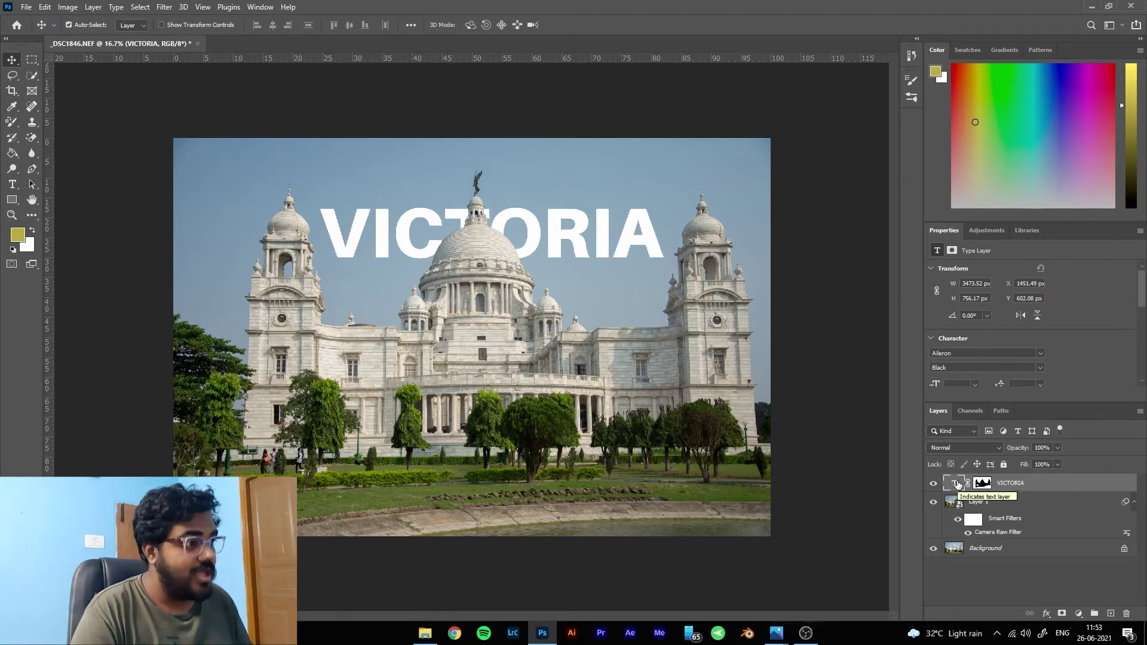
left_click(975, 483)
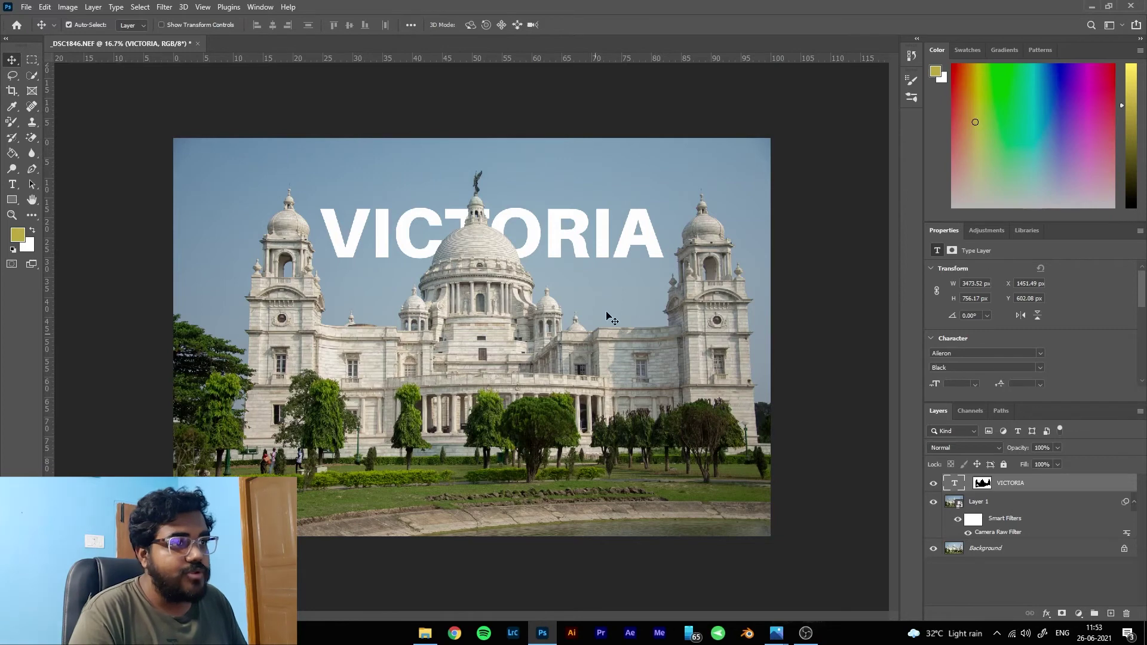
mouse_move(596, 251)
left_mouse_down()
mouse_move(564, 257)
mouse_move(594, 263)
left_mouse_up()
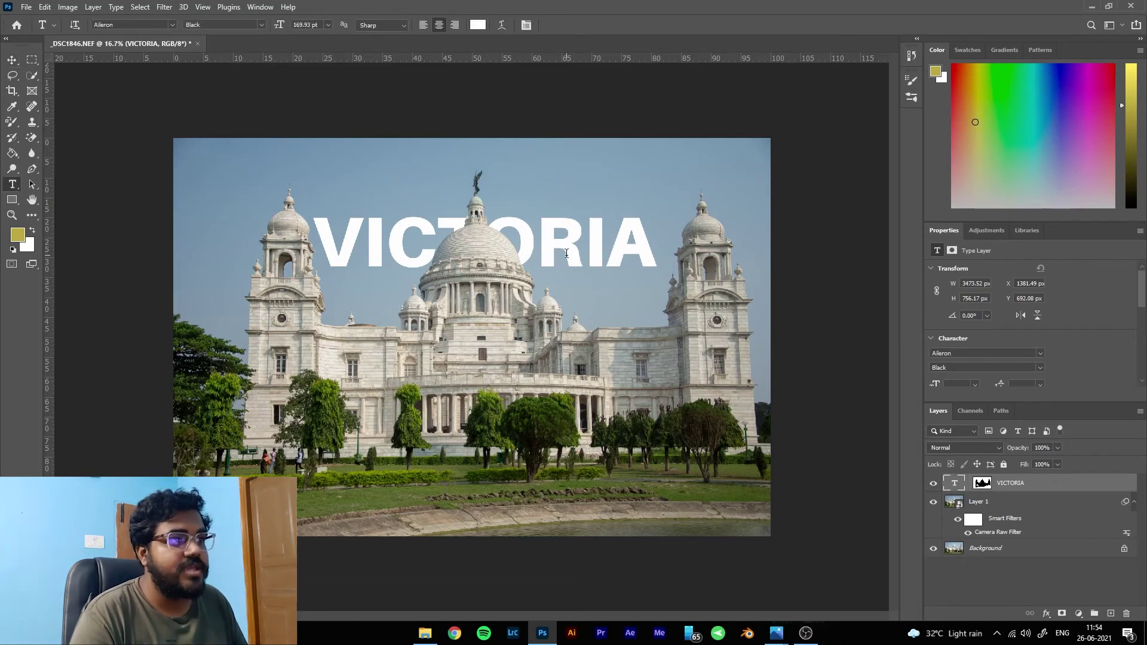
left_click(536, 242)
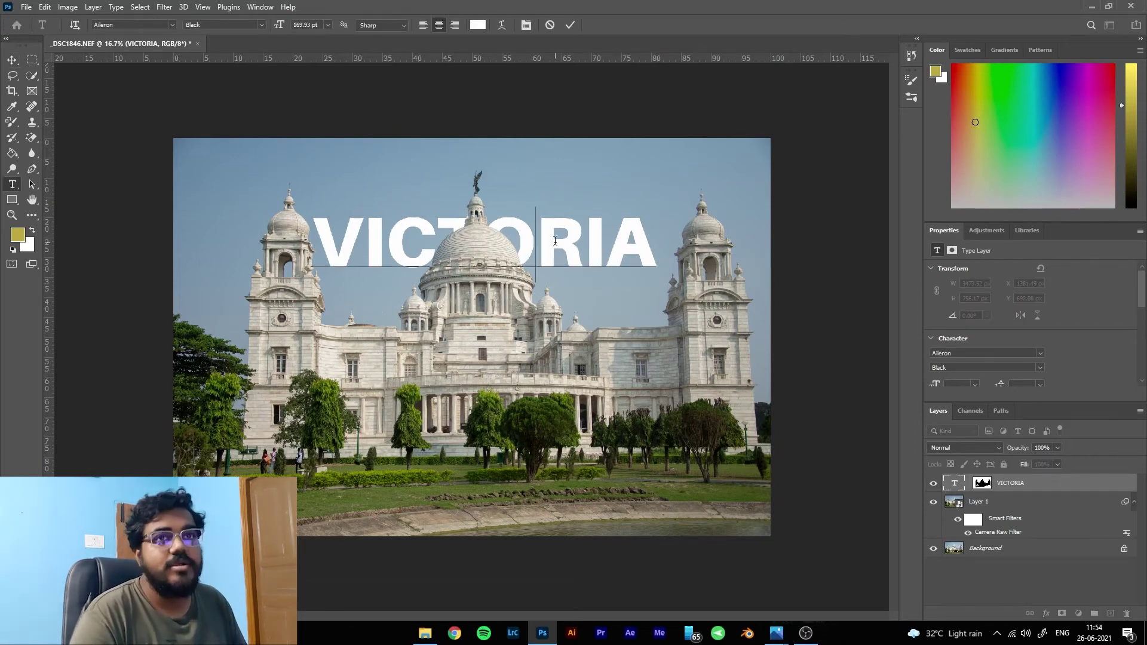
left_click(12, 60)
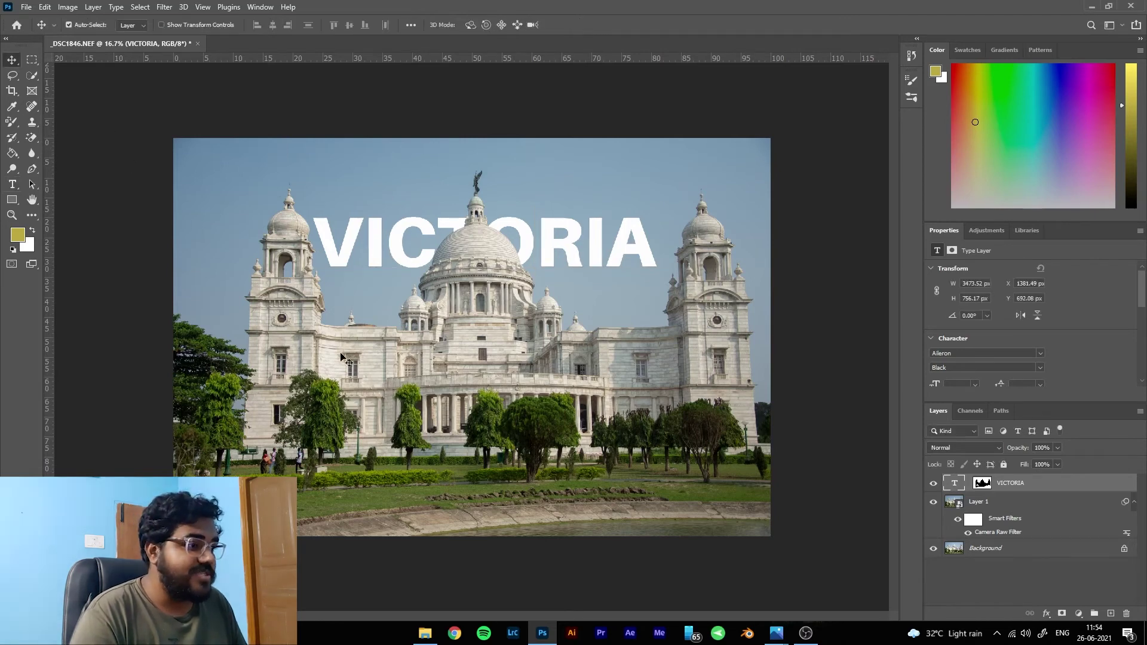
Move only the VICTORIA layer's mask left and slightly up, independently of the text
left_click(983, 485)
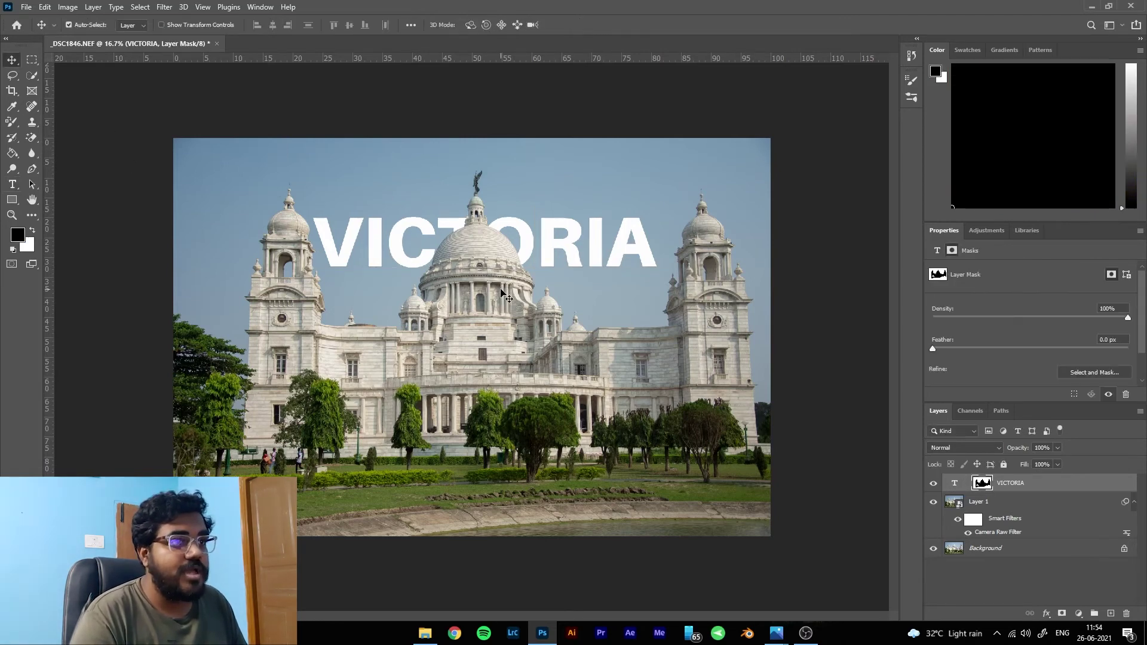
left_click_drag(501, 291, 393, 276)
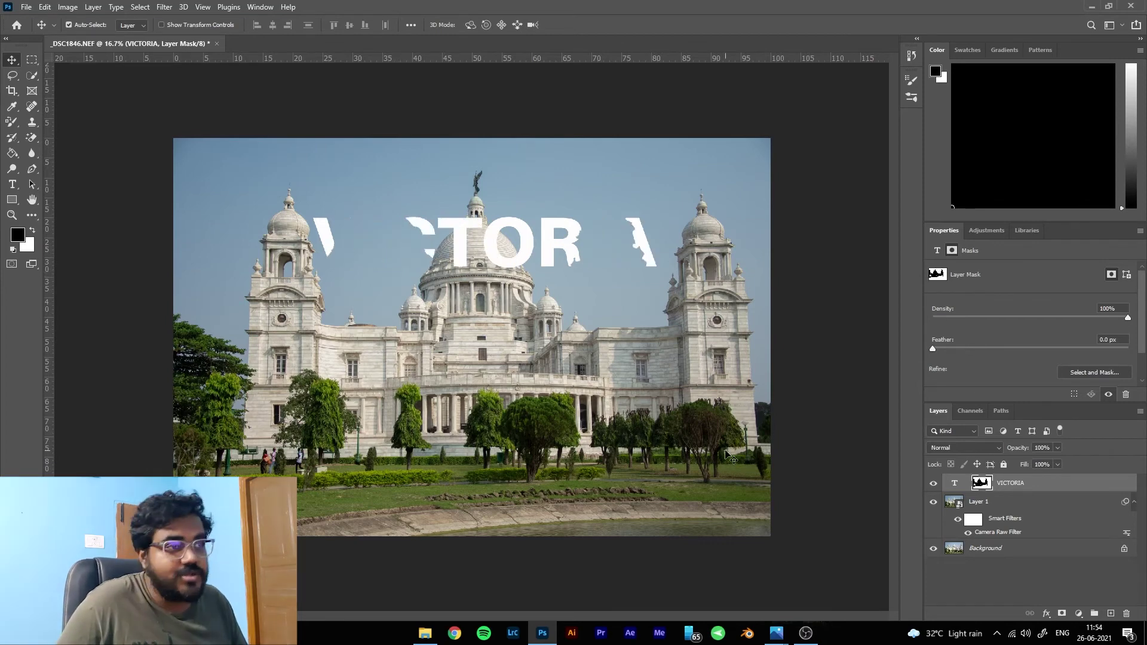
key("ctrl")
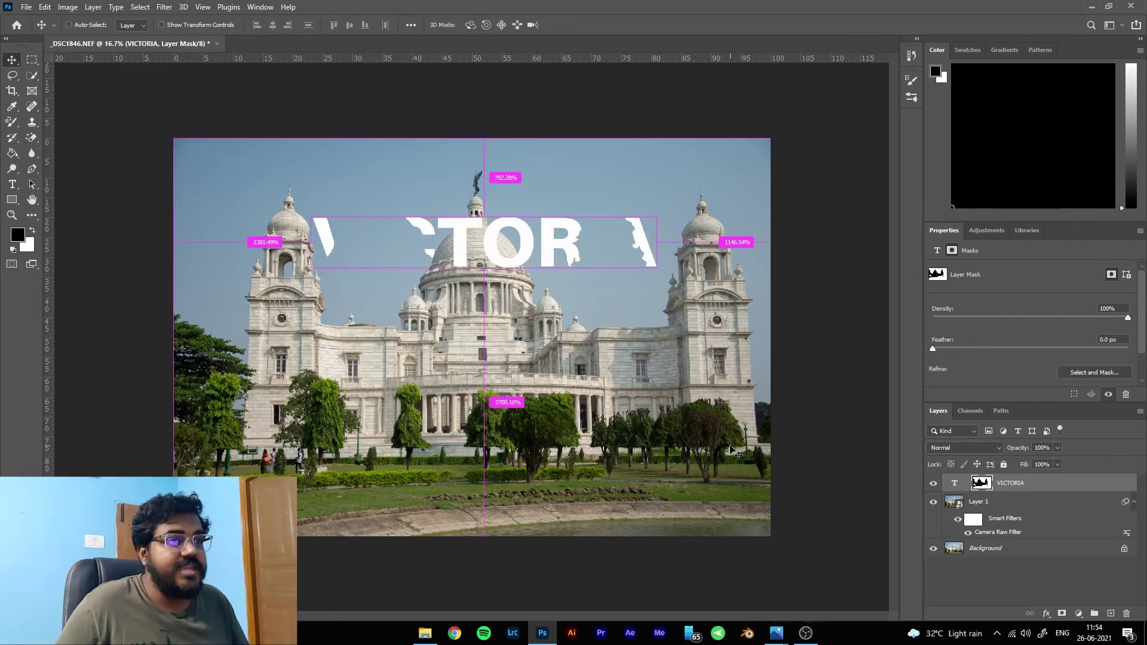